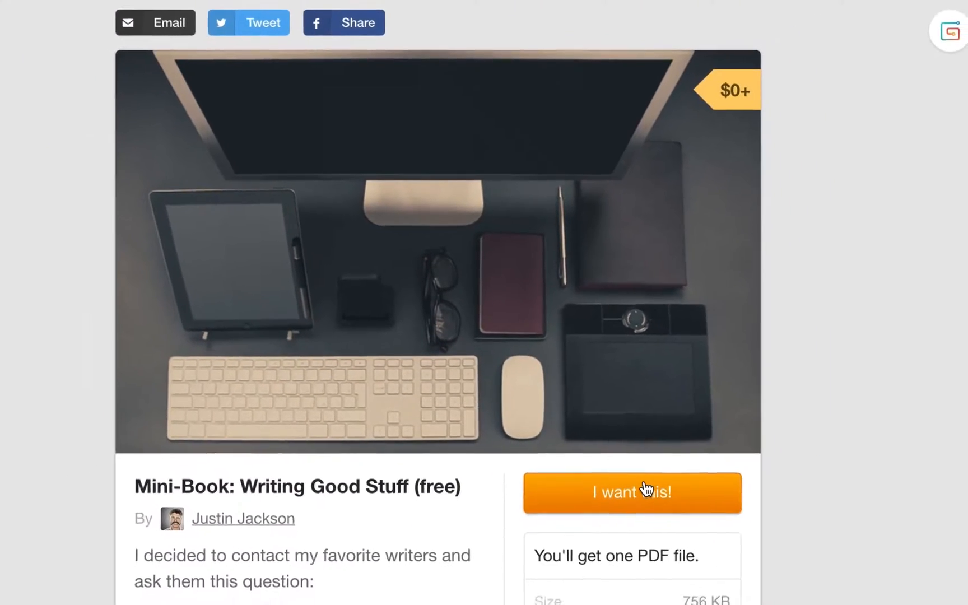
Step: Request the free Mini-Book with 'I want this!' on the Gumroad product page
{"action": "left_click", "coordinate": [645, 489]}
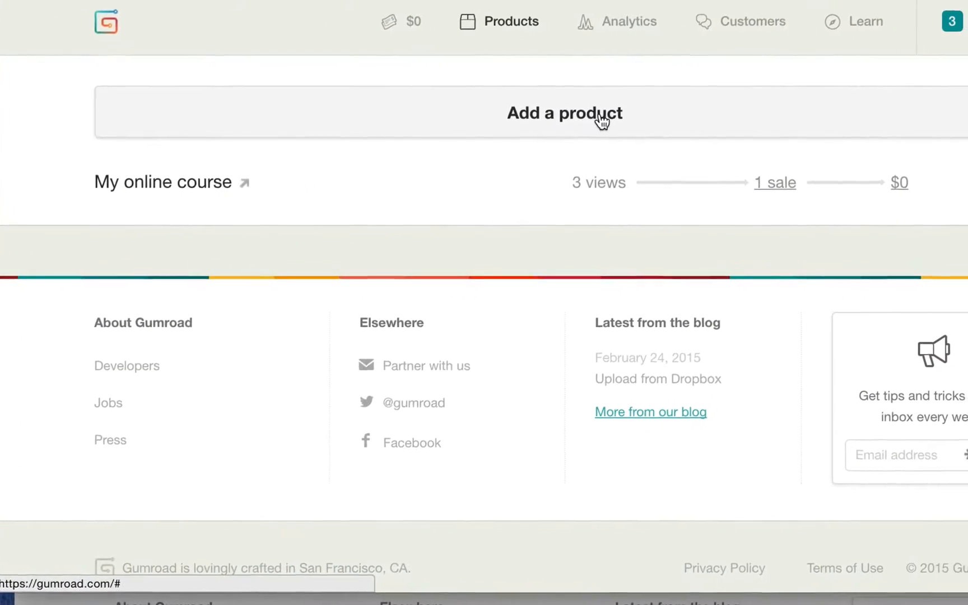
Step: Expand 'Add a product' to reveal the Product, Subscription and Pre-order types
{"action": "left_click", "coordinate": [582, 114]}
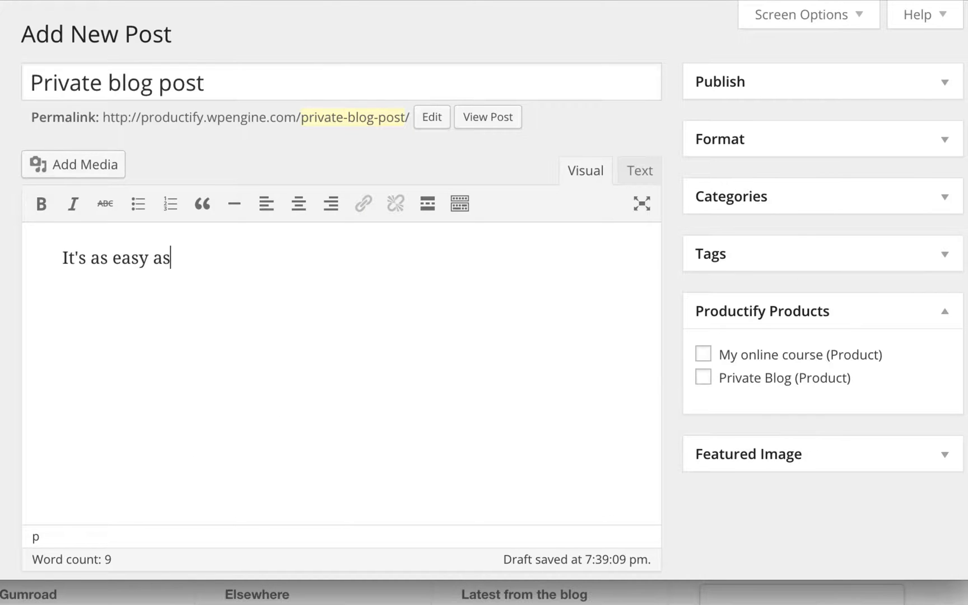
{"action": "type", "text": "content."}
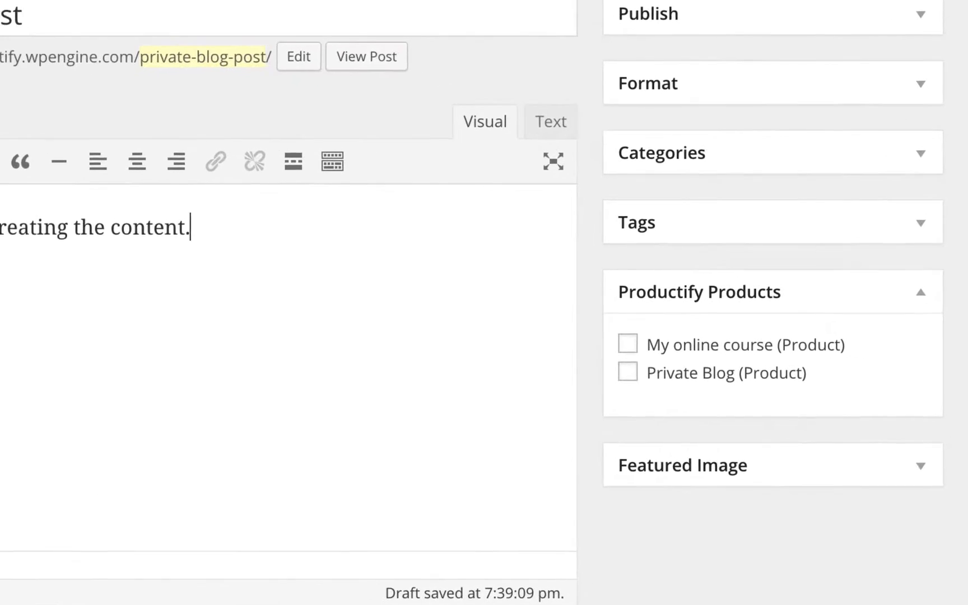